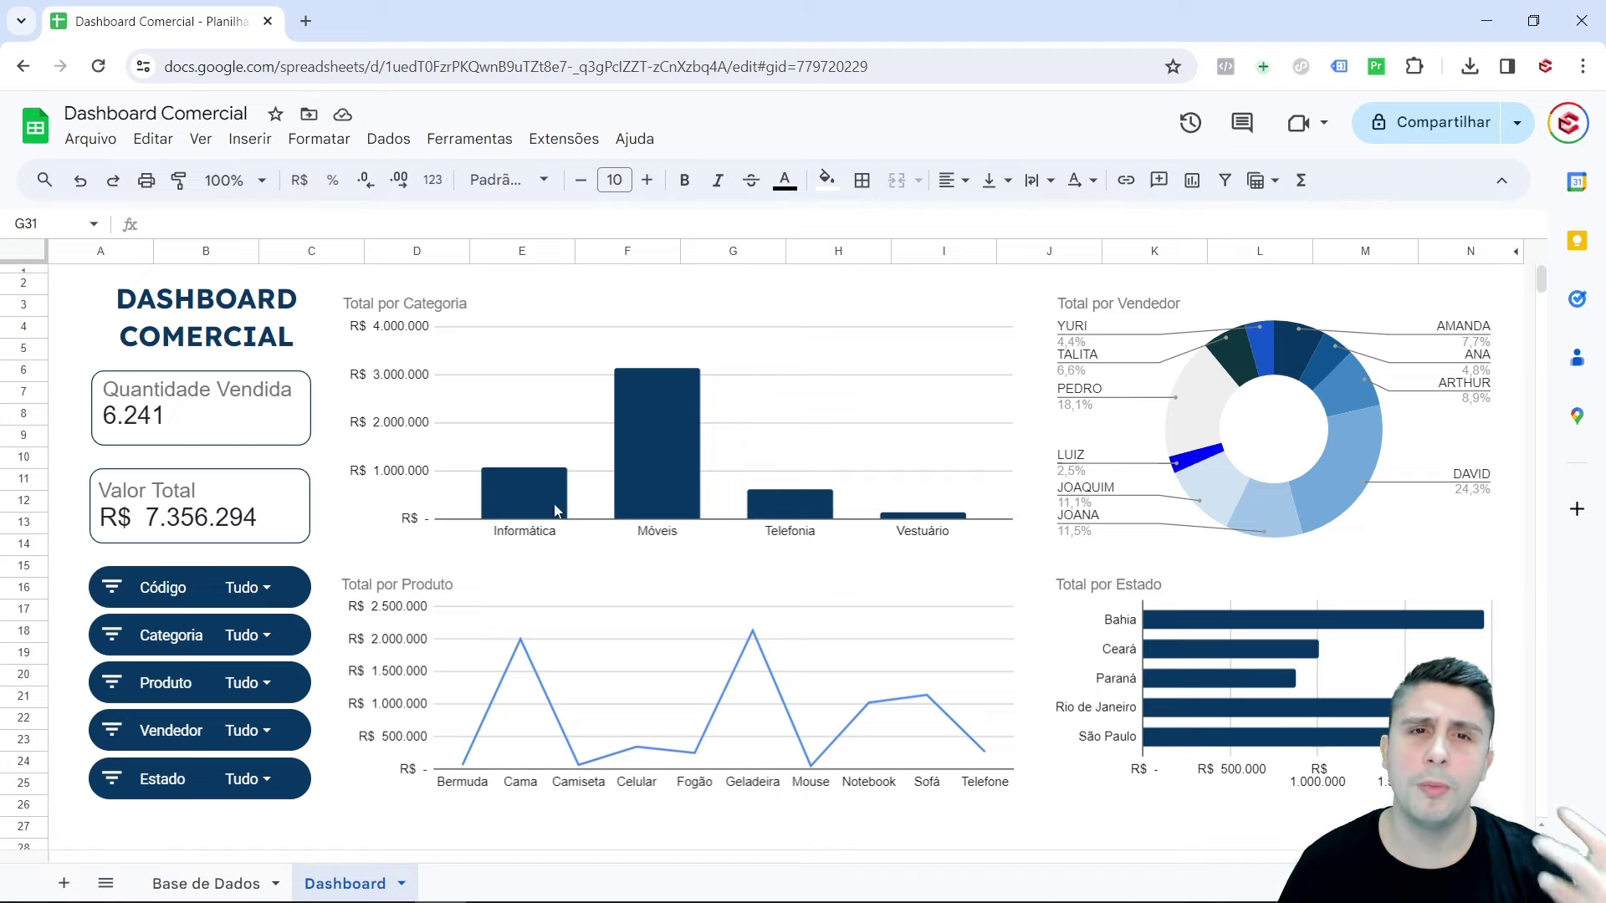
- Review the first rows of the Base de Dados sales table, including the quantity in F8
left_click(205, 884)
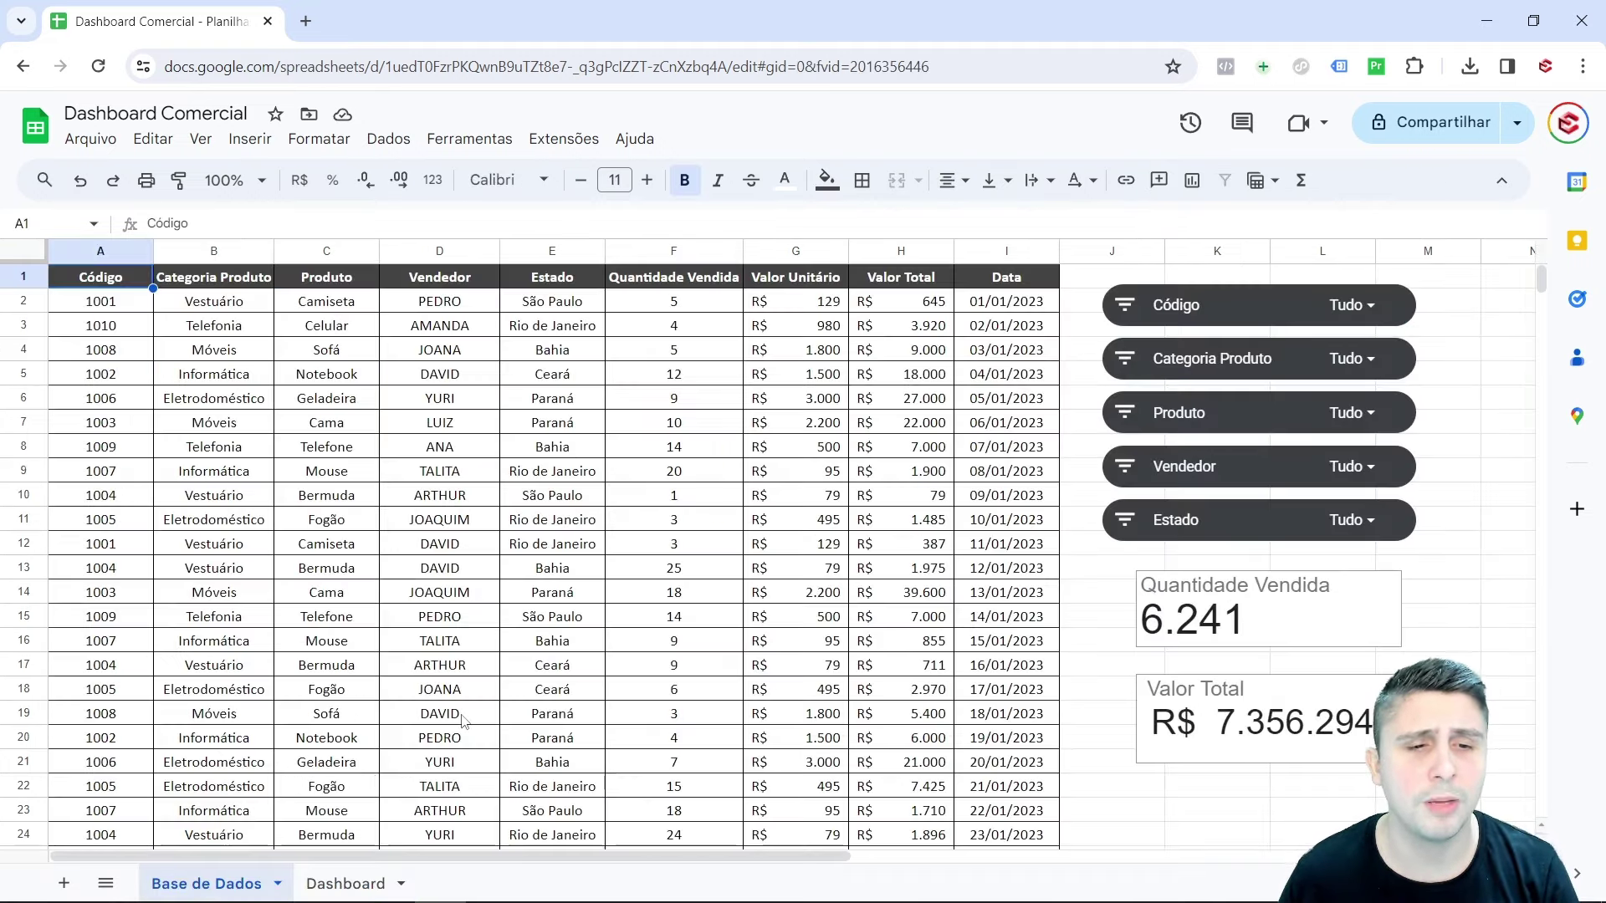
left_click_drag(123, 285, 989, 525)
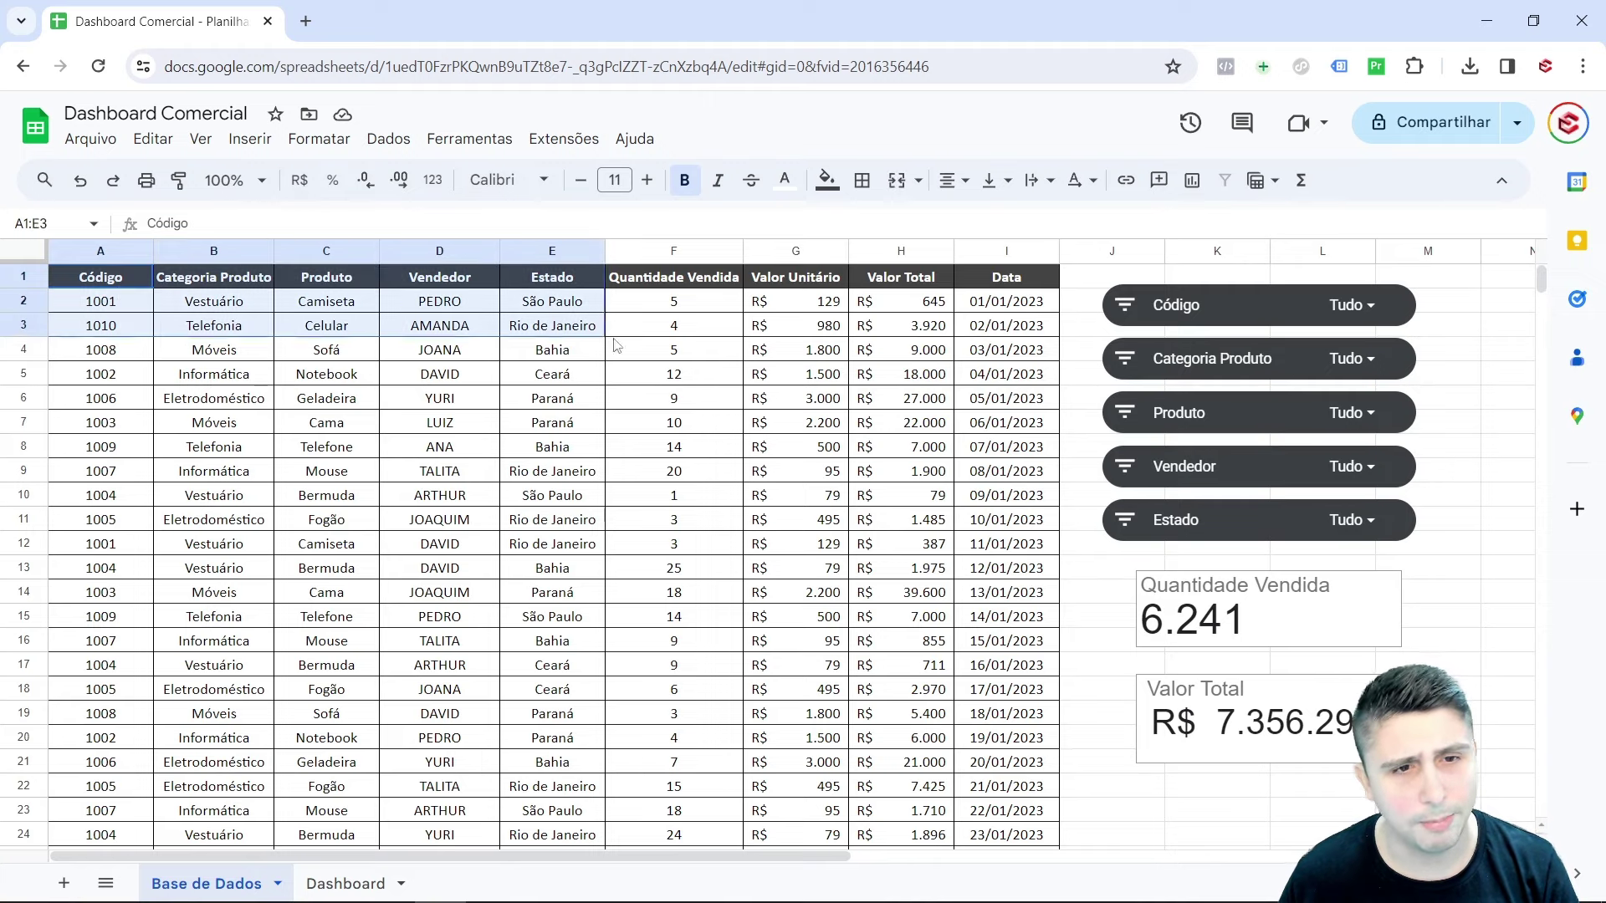
left_click(674, 447)
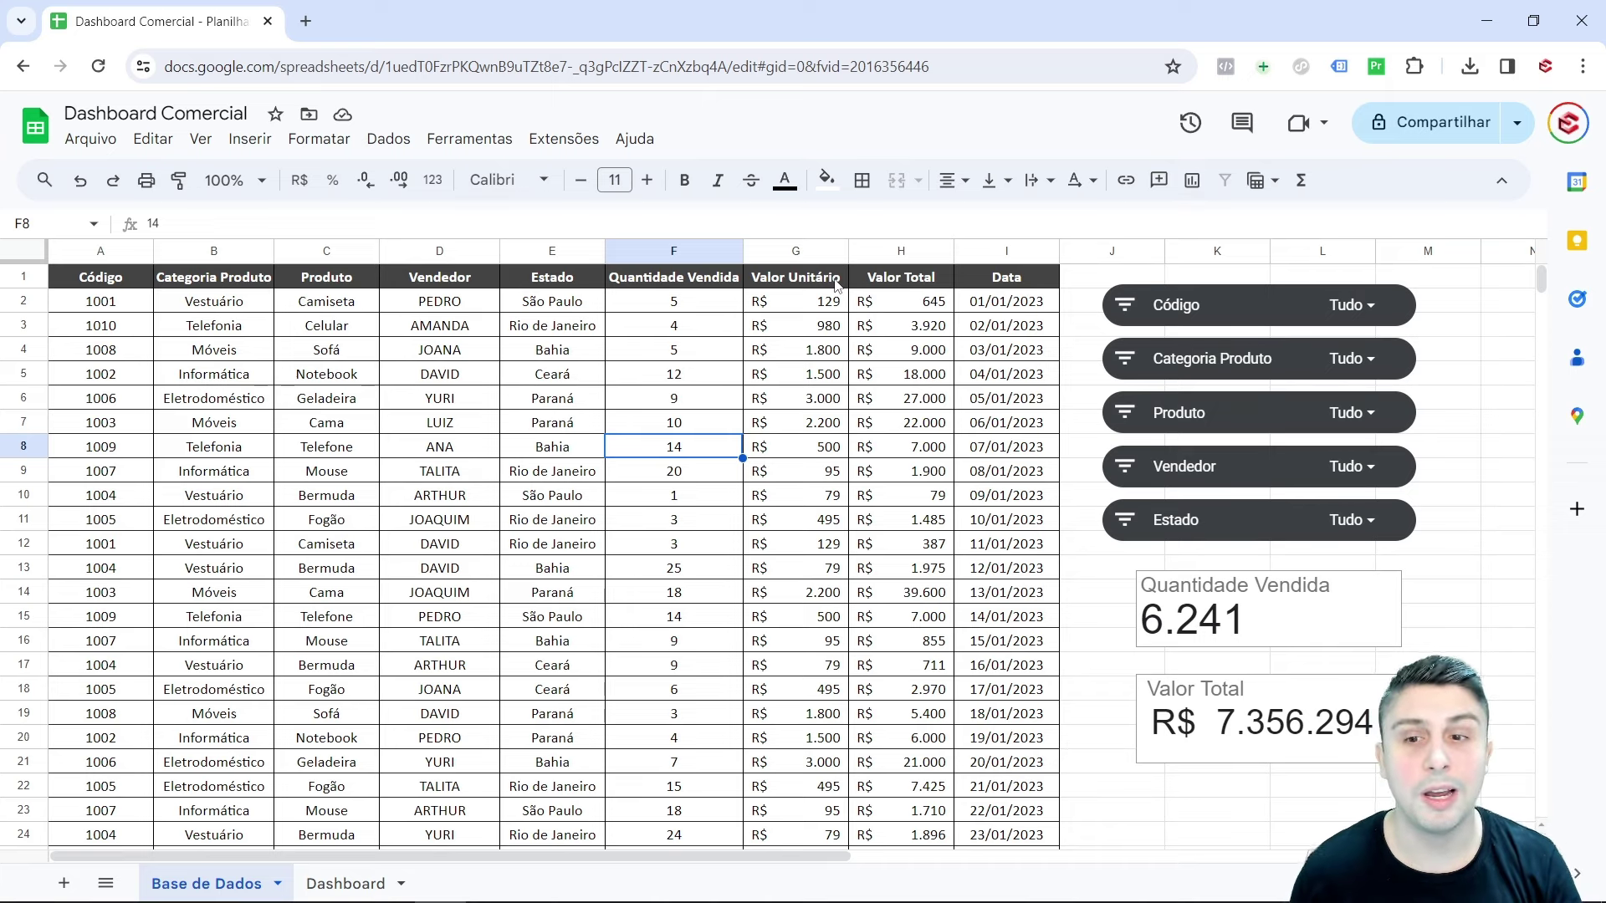
- Inspect the Código slicer and Quantidade Vendida total box, then return to the Dashboard sheet
left_click(1273, 312)
left_click(1229, 610)
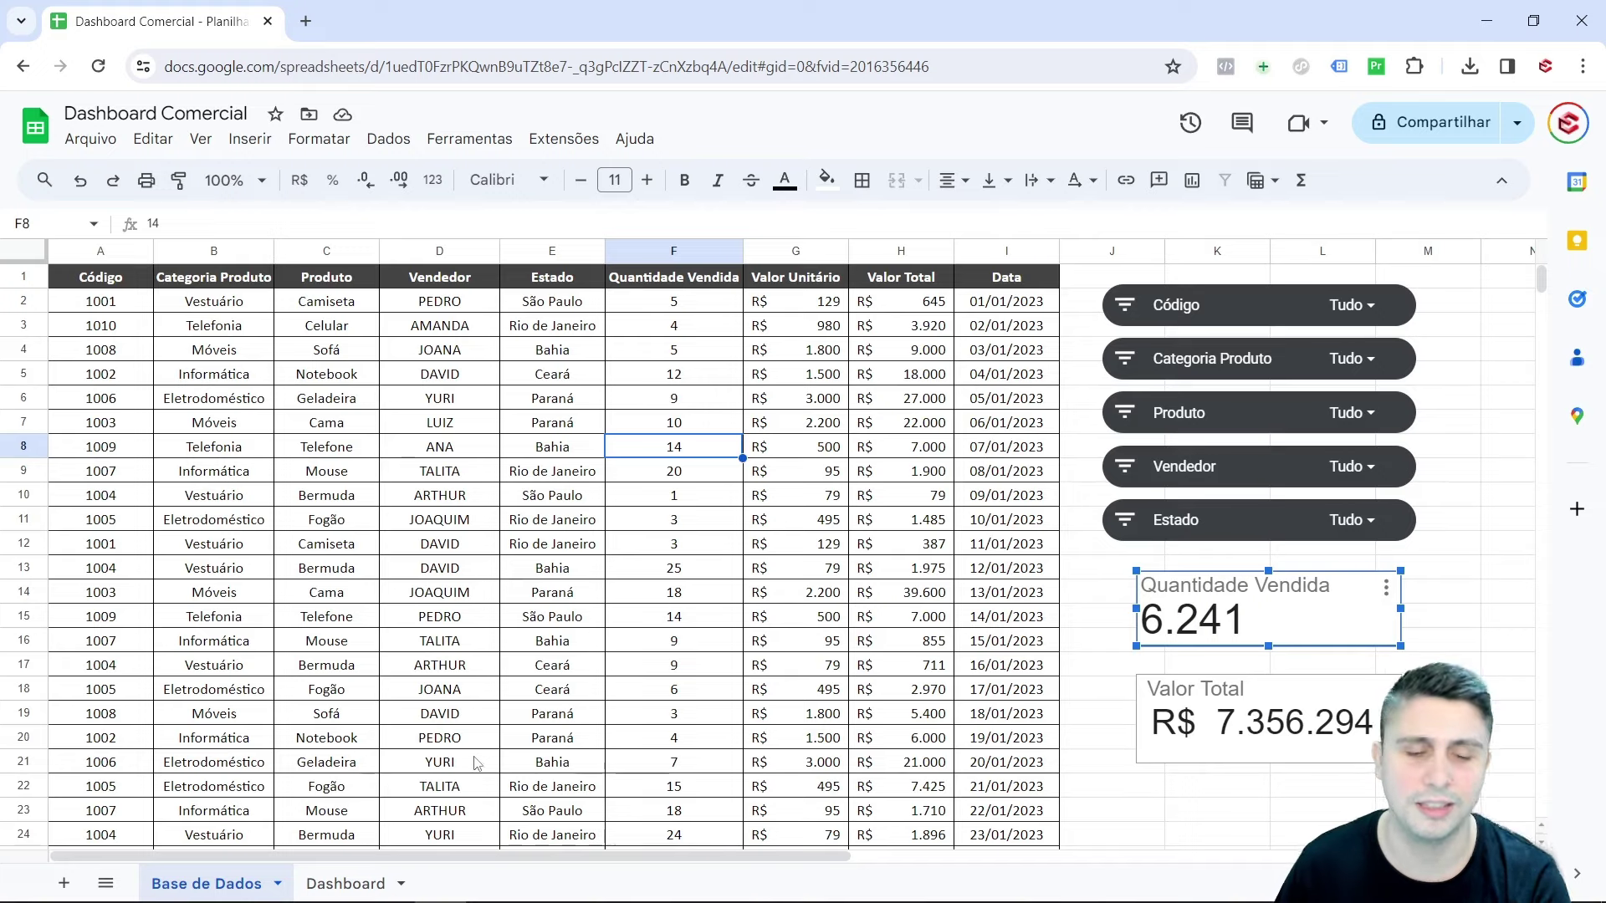
left_click(376, 882)
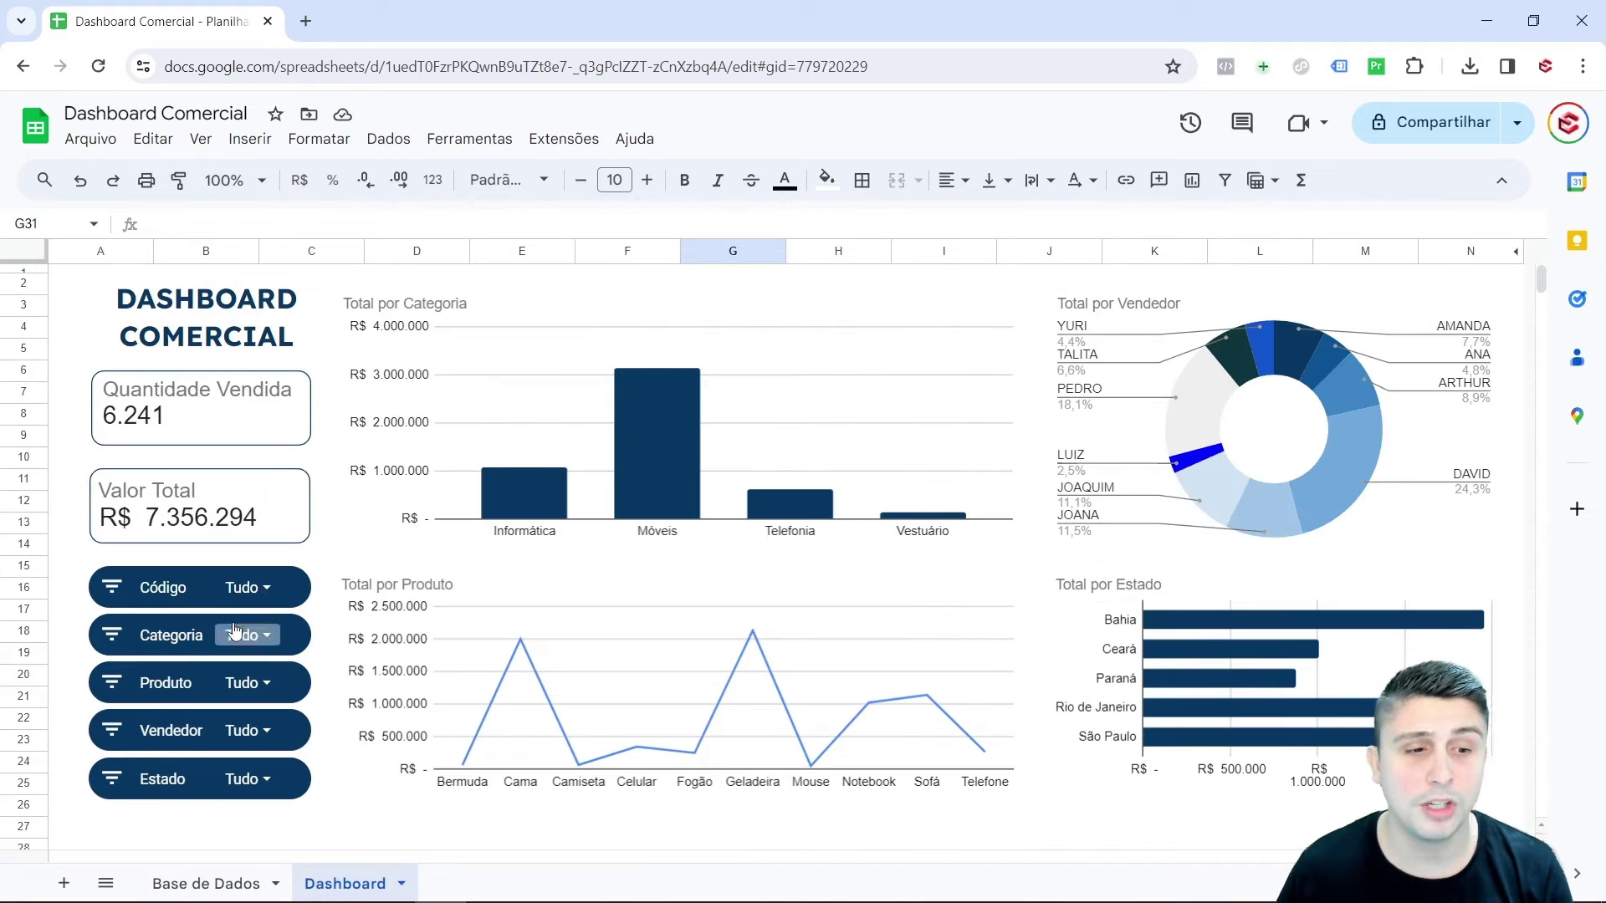
left_click(242, 636)
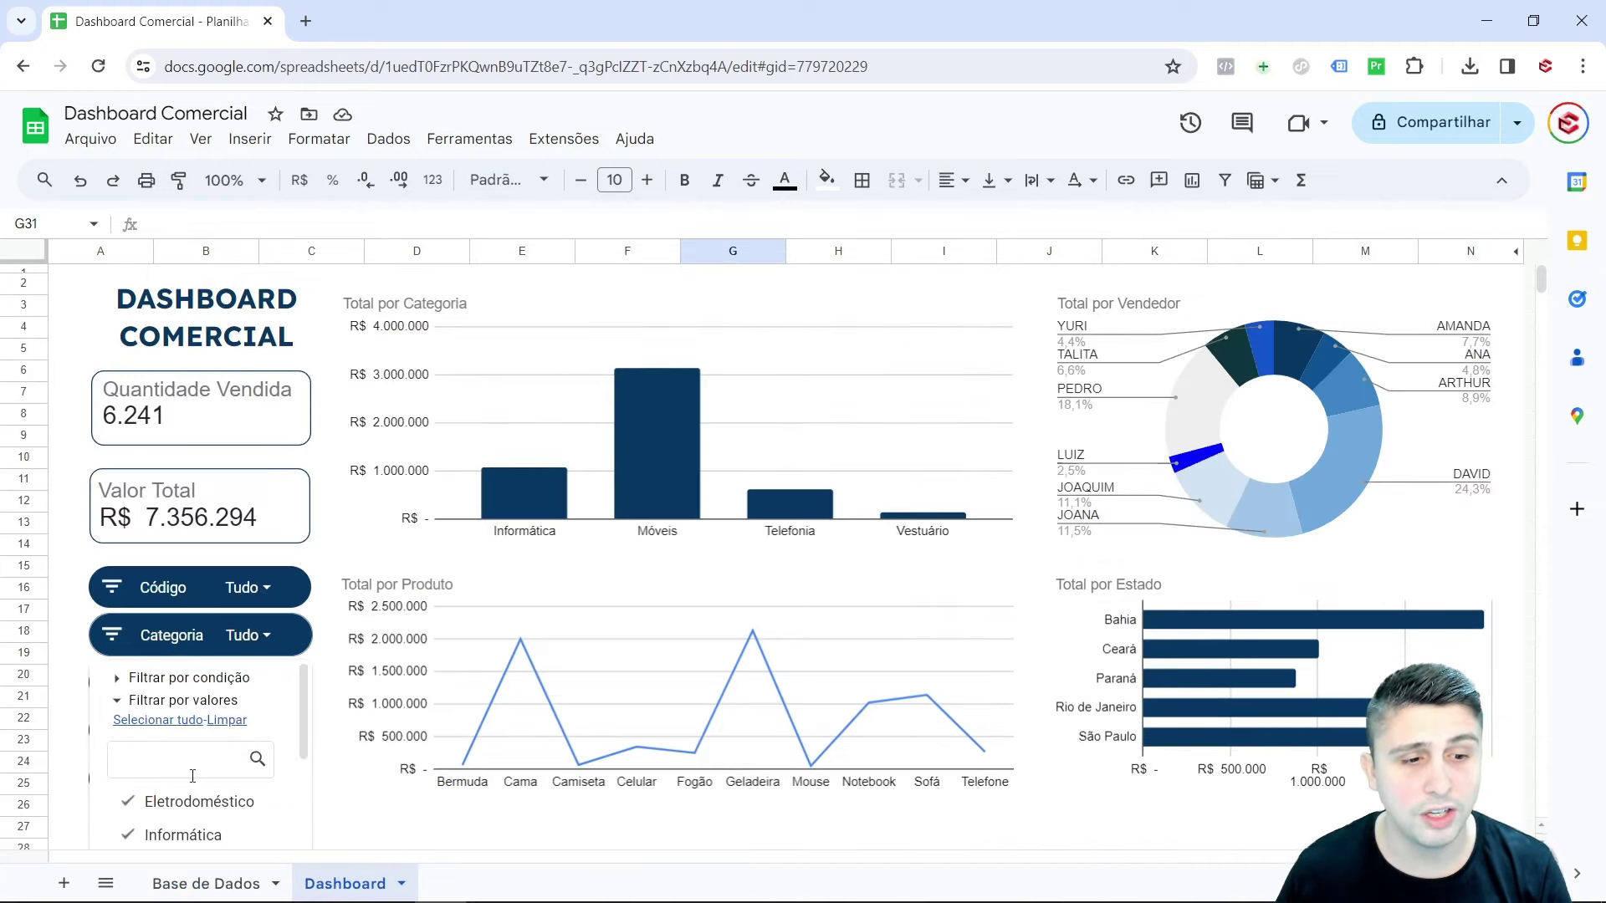
scroll(192, 776, "down", 2)
scroll(200, 764, "up", 2)
left_click(230, 721)
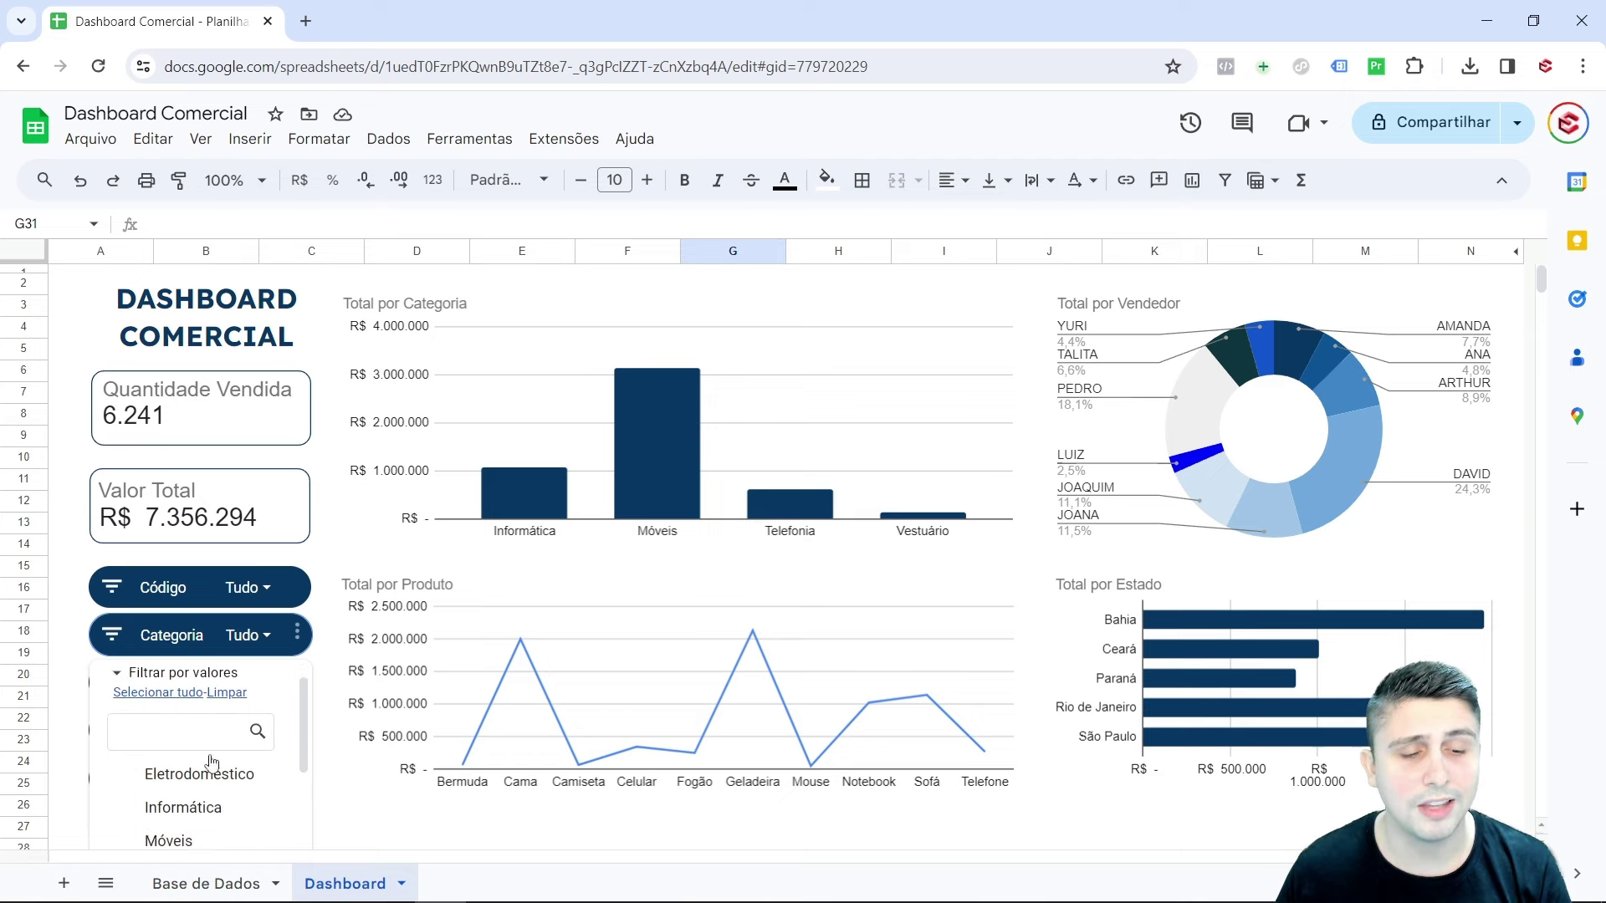
scroll(186, 757, "down", 2)
left_click(185, 757)
scroll(185, 752, "up", 1)
left_click(185, 753)
scroll(186, 737, "up", 1)
left_click(185, 736)
scroll(186, 736, "down", 3)
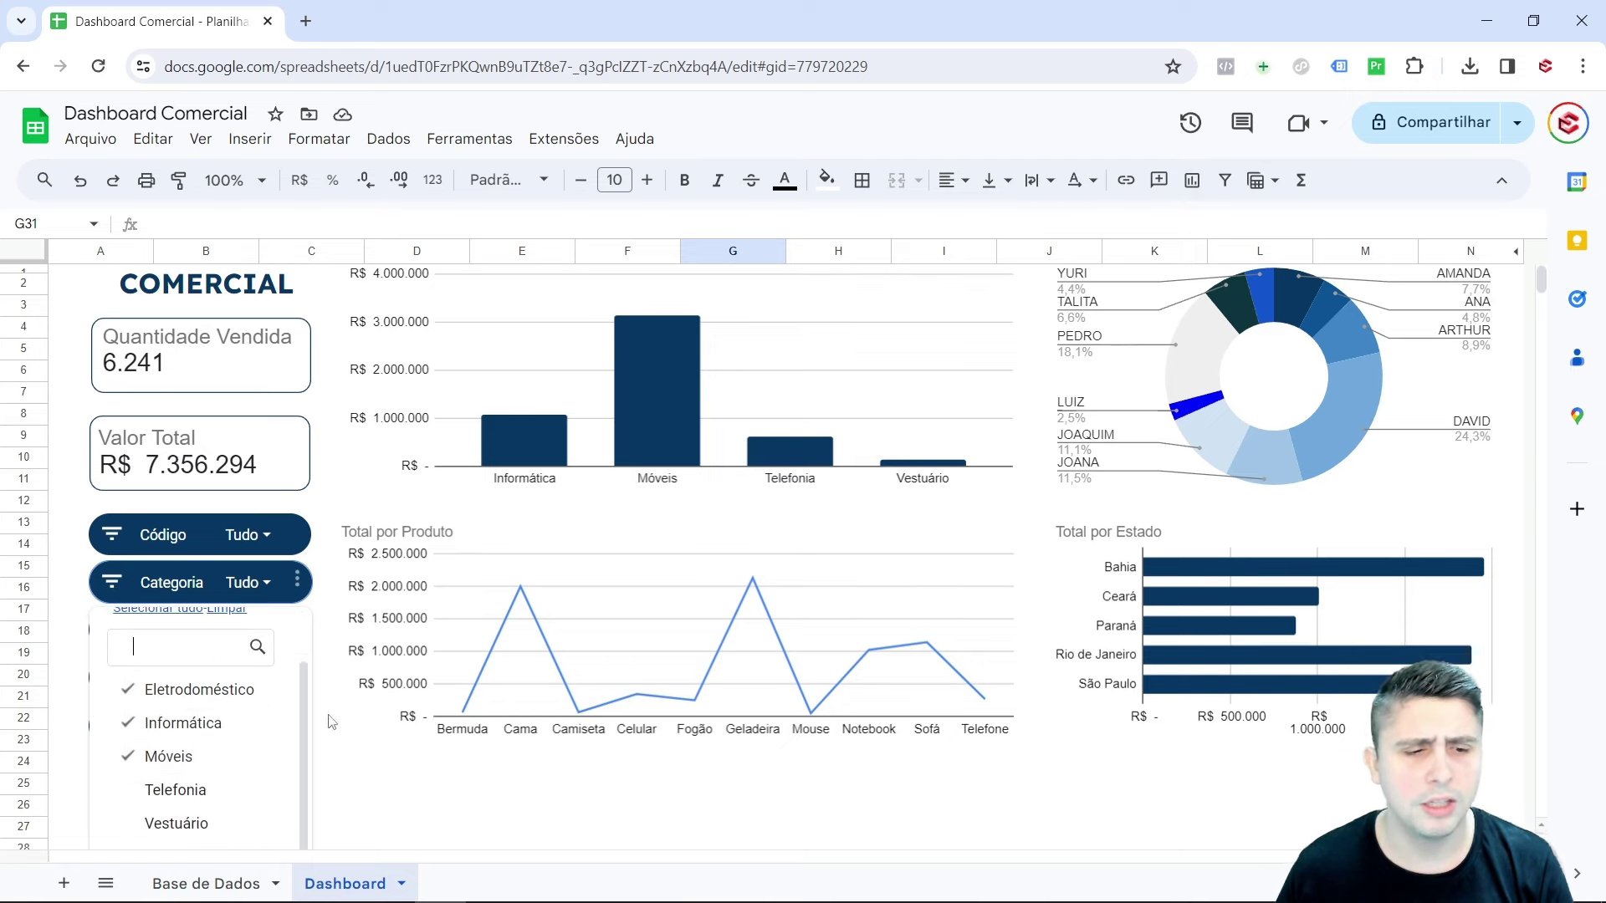
scroll(455, 752, "down", 1)
left_click(265, 800)
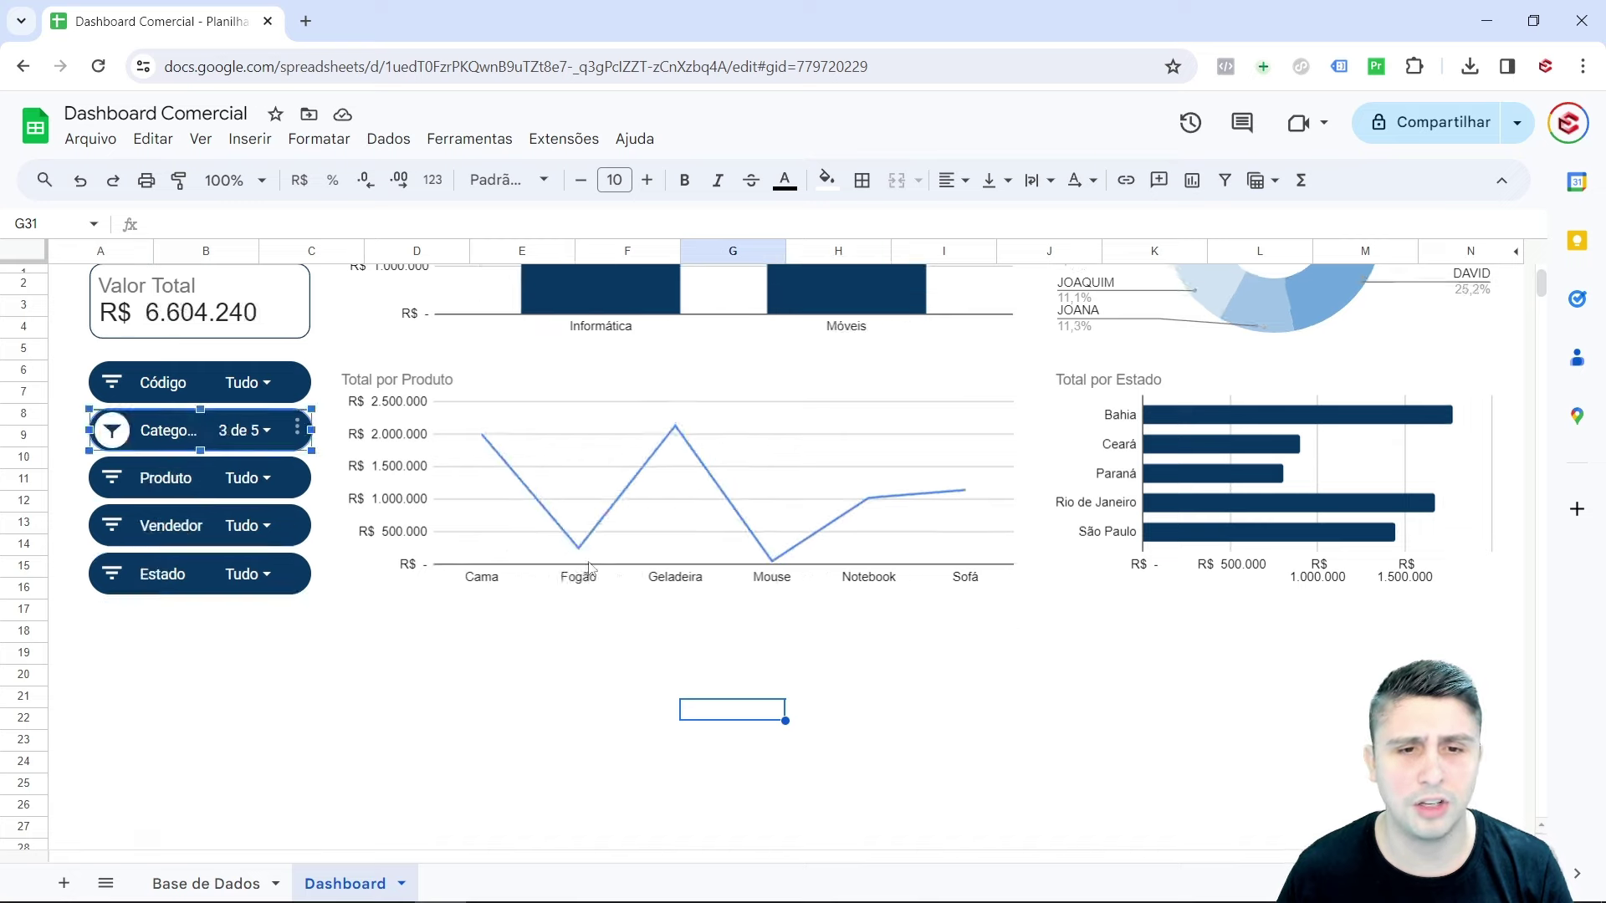
scroll(759, 536, "up", 3)
scroll(758, 535, "up", 1)
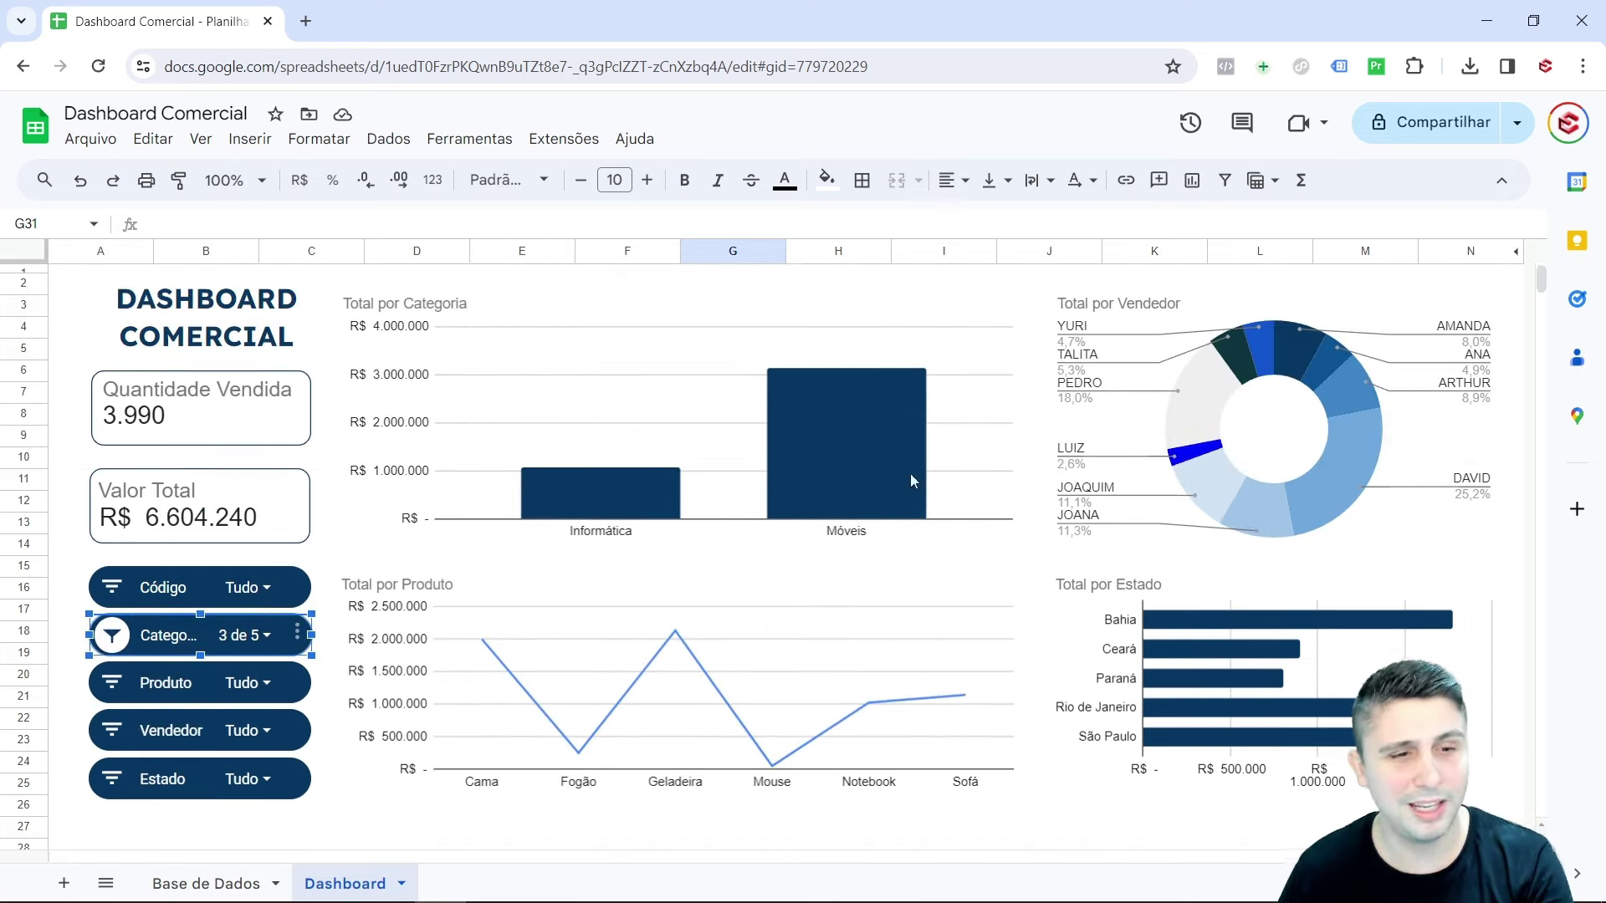
left_click(250, 642)
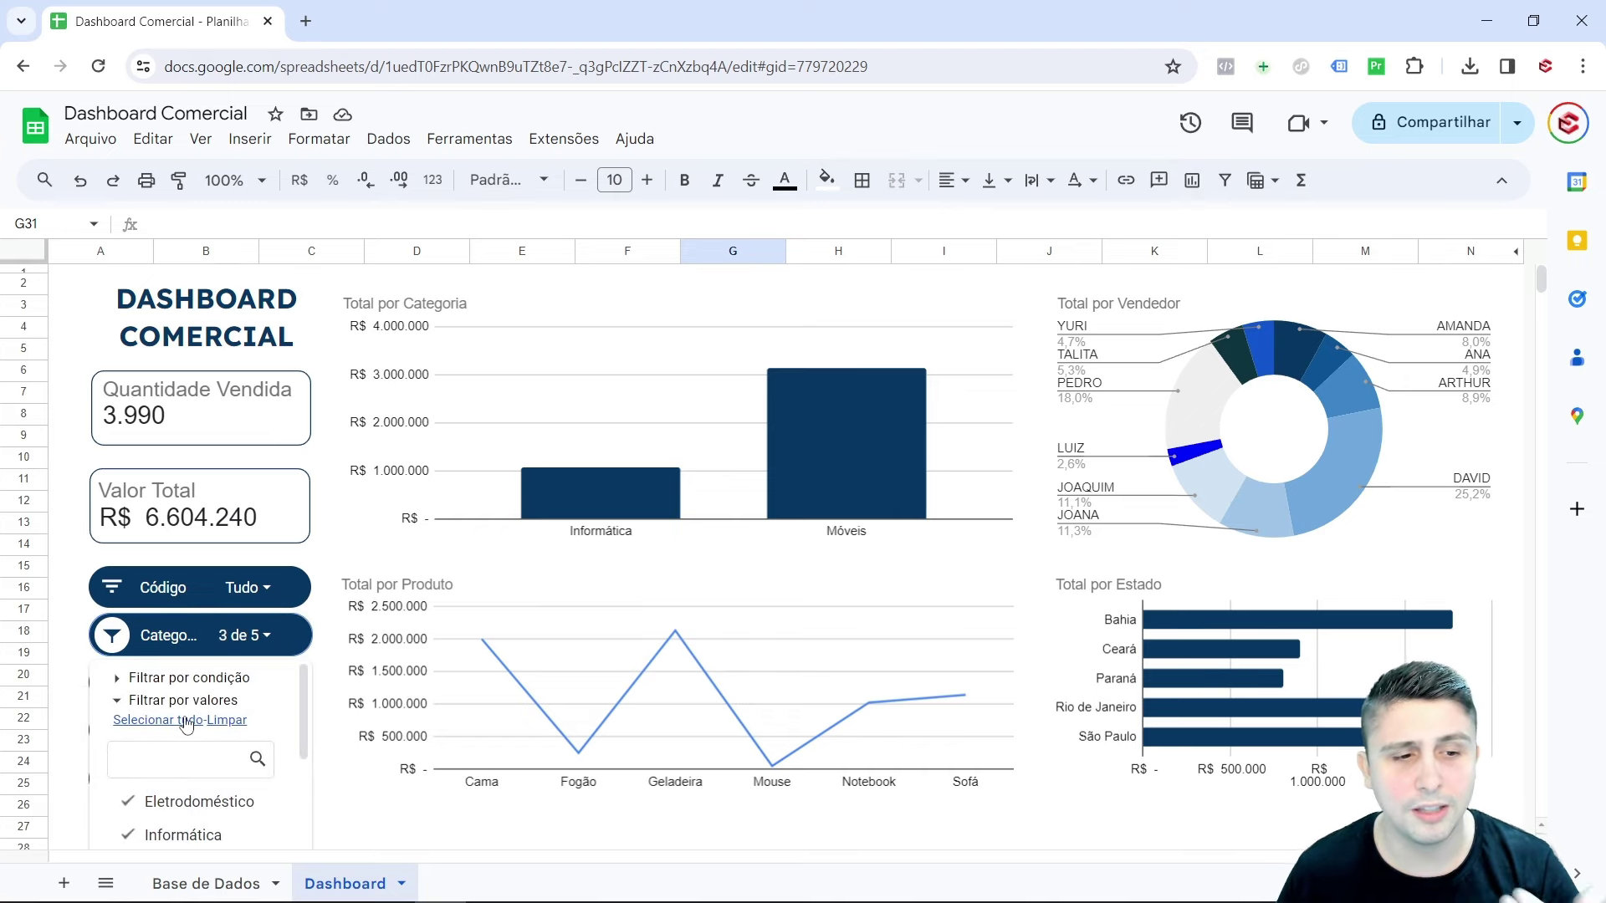
scroll(240, 794, "down", 5)
left_click(261, 811)
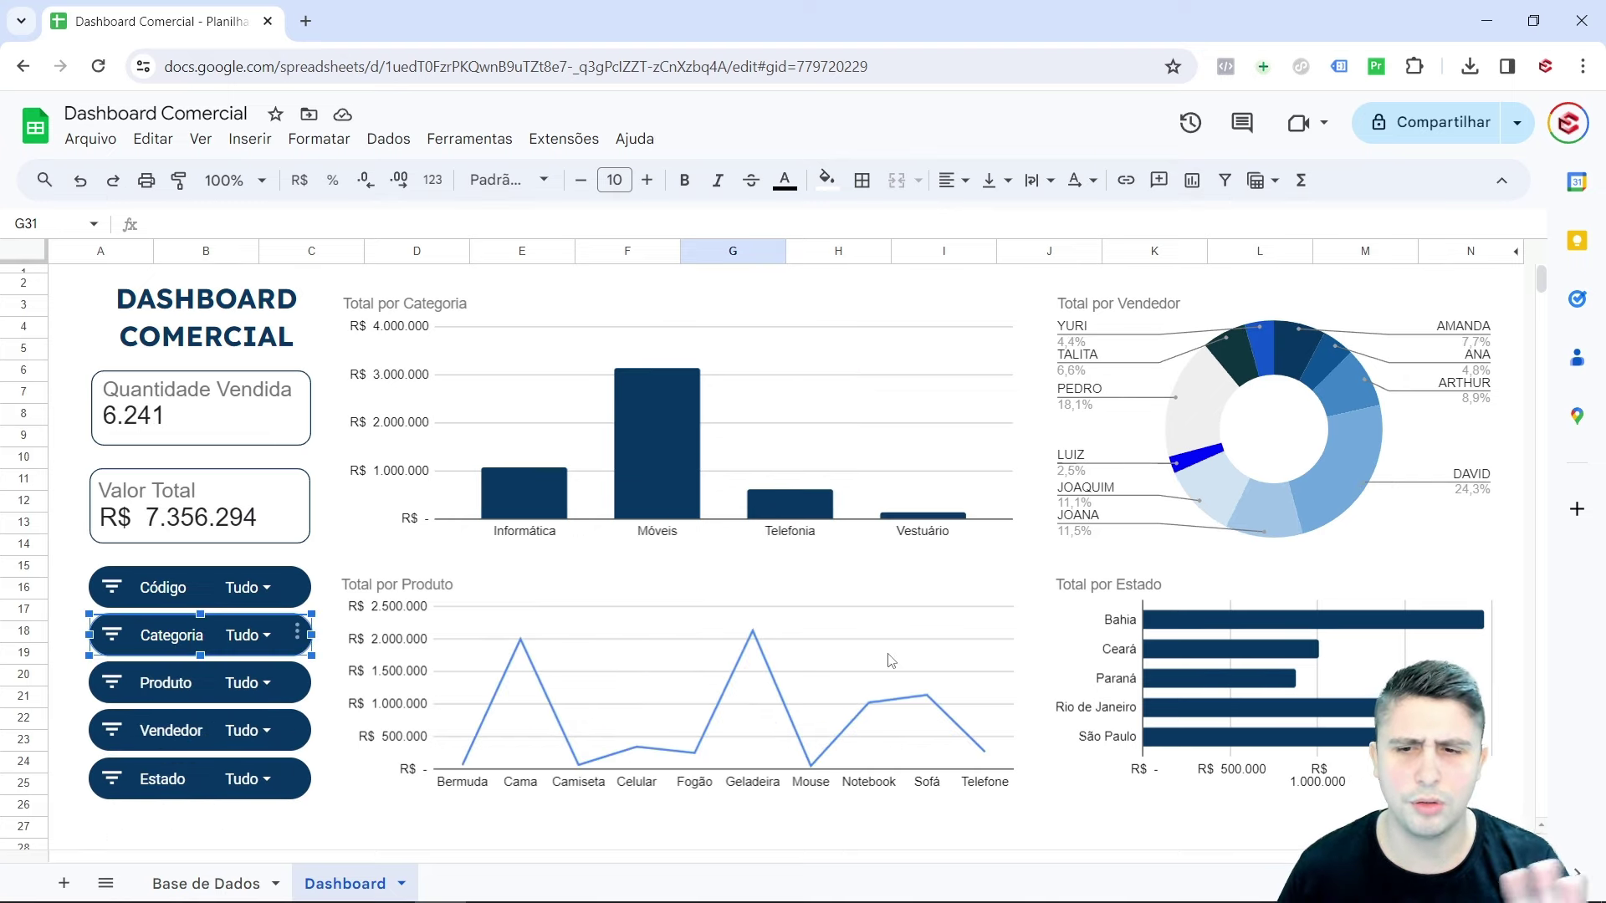
left_click(71, 548)
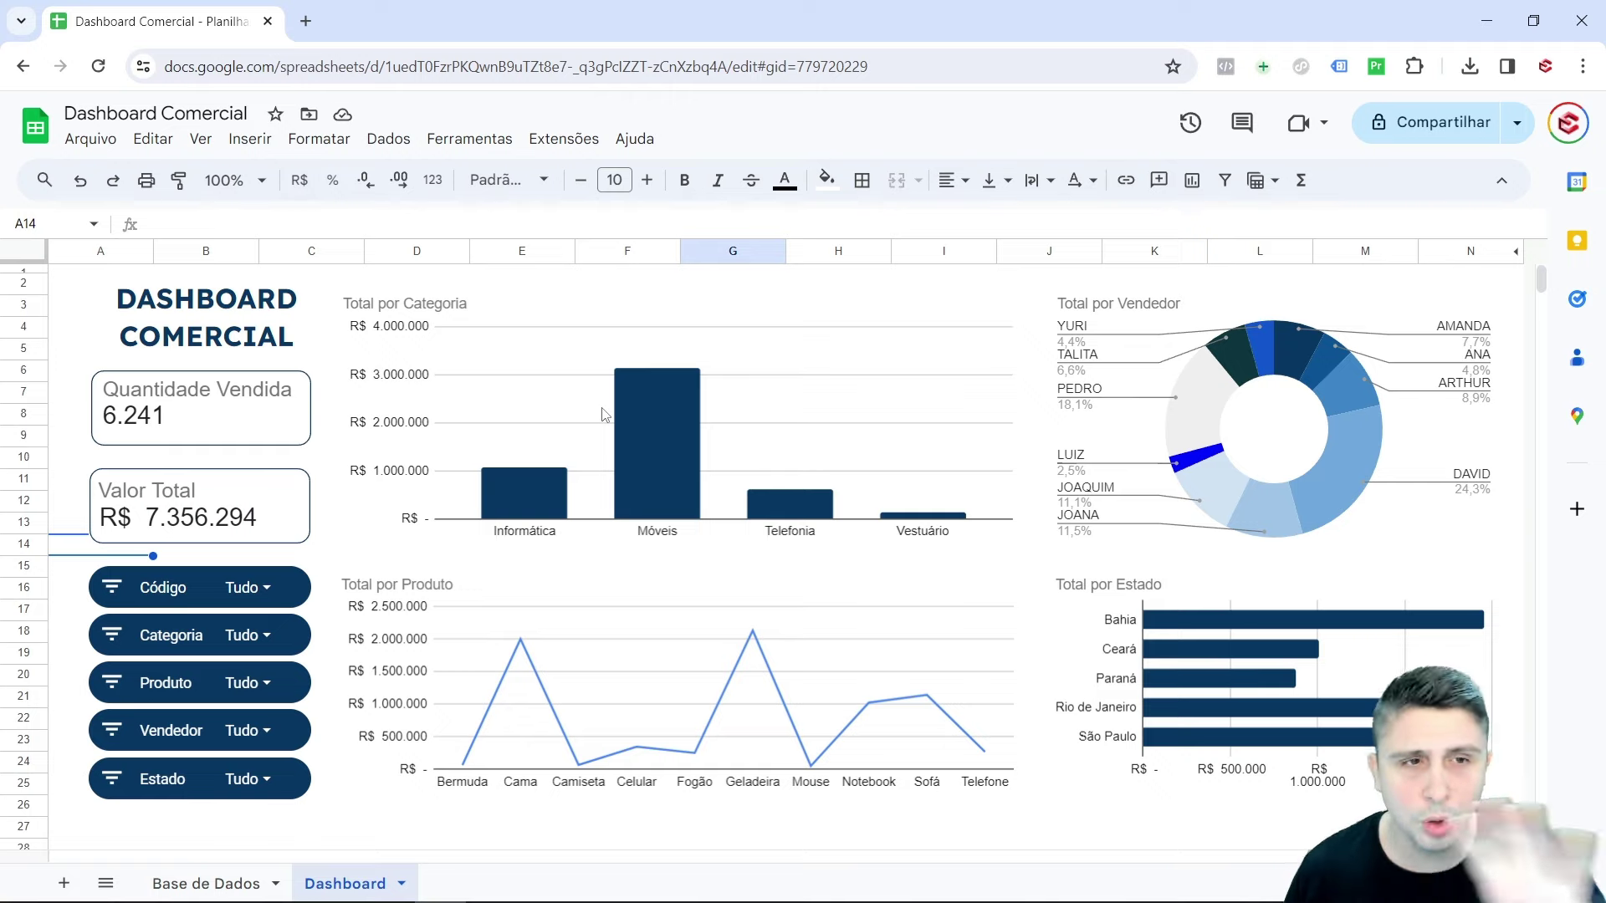
- Return to the Google Sheets home page listing recent spreadsheets
left_click(28, 141)
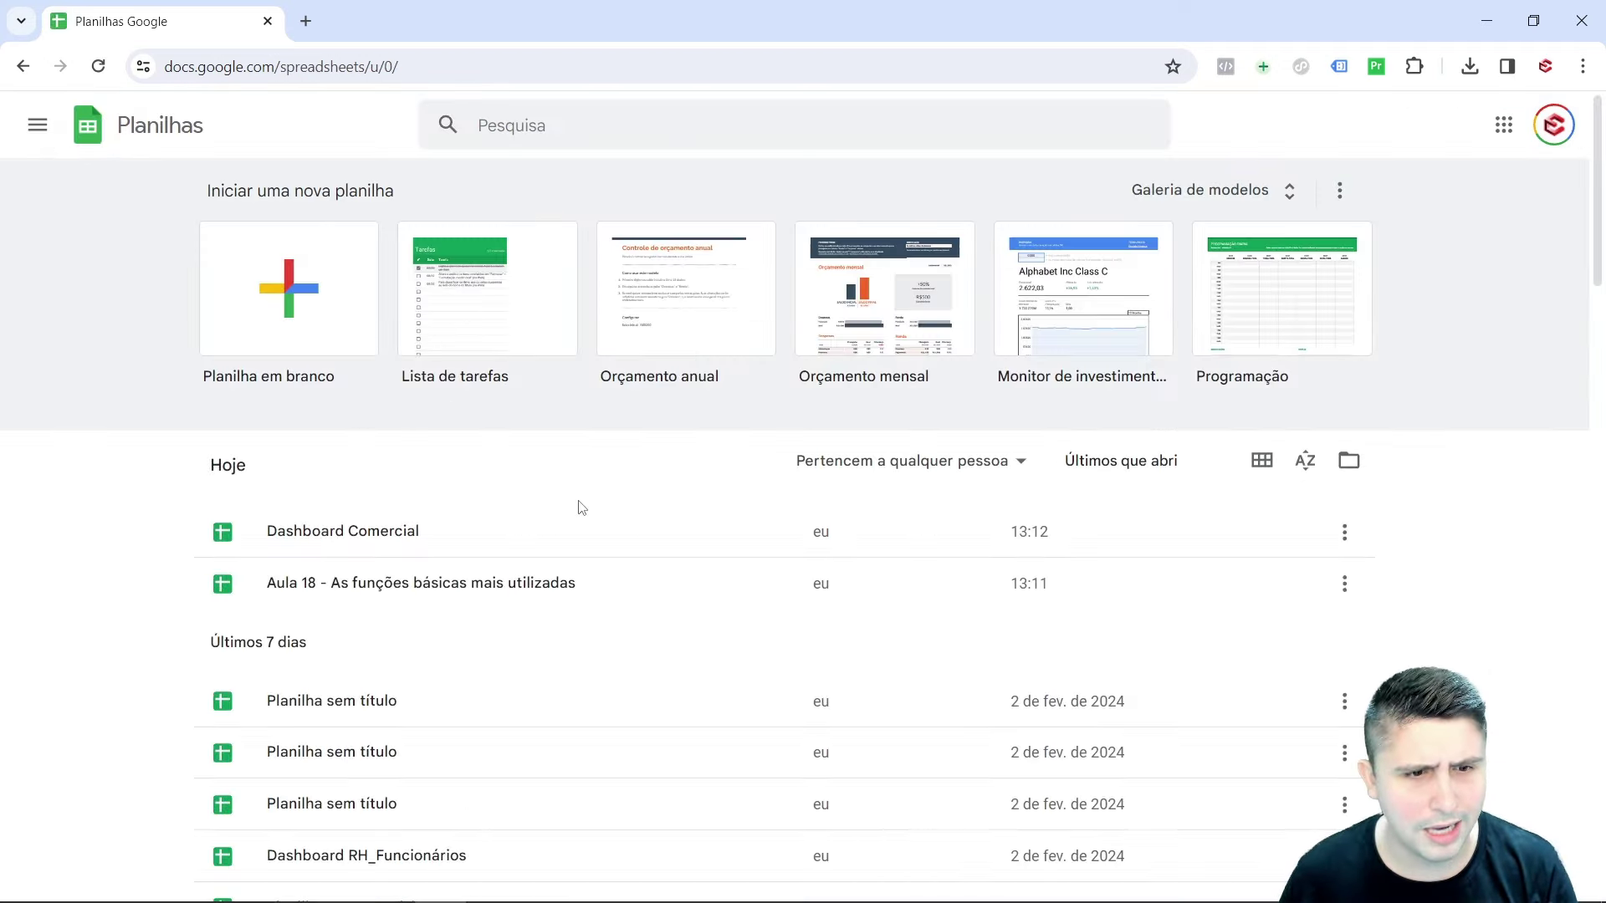
left_click(448, 590)
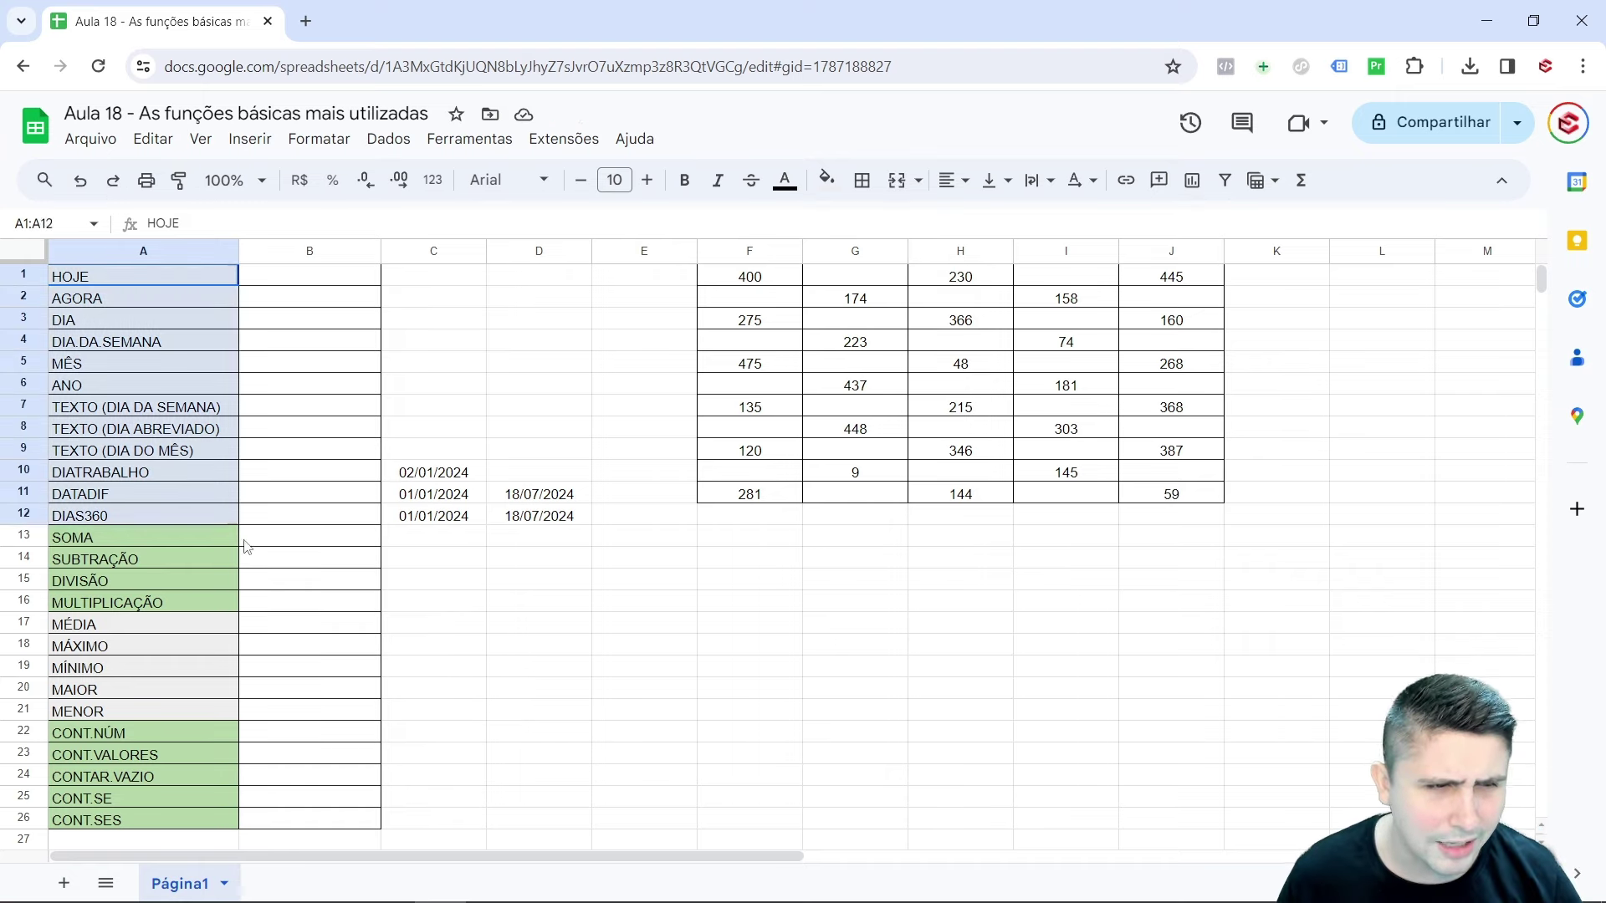
left_click_drag(193, 285, 280, 811)
left_click(566, 679)
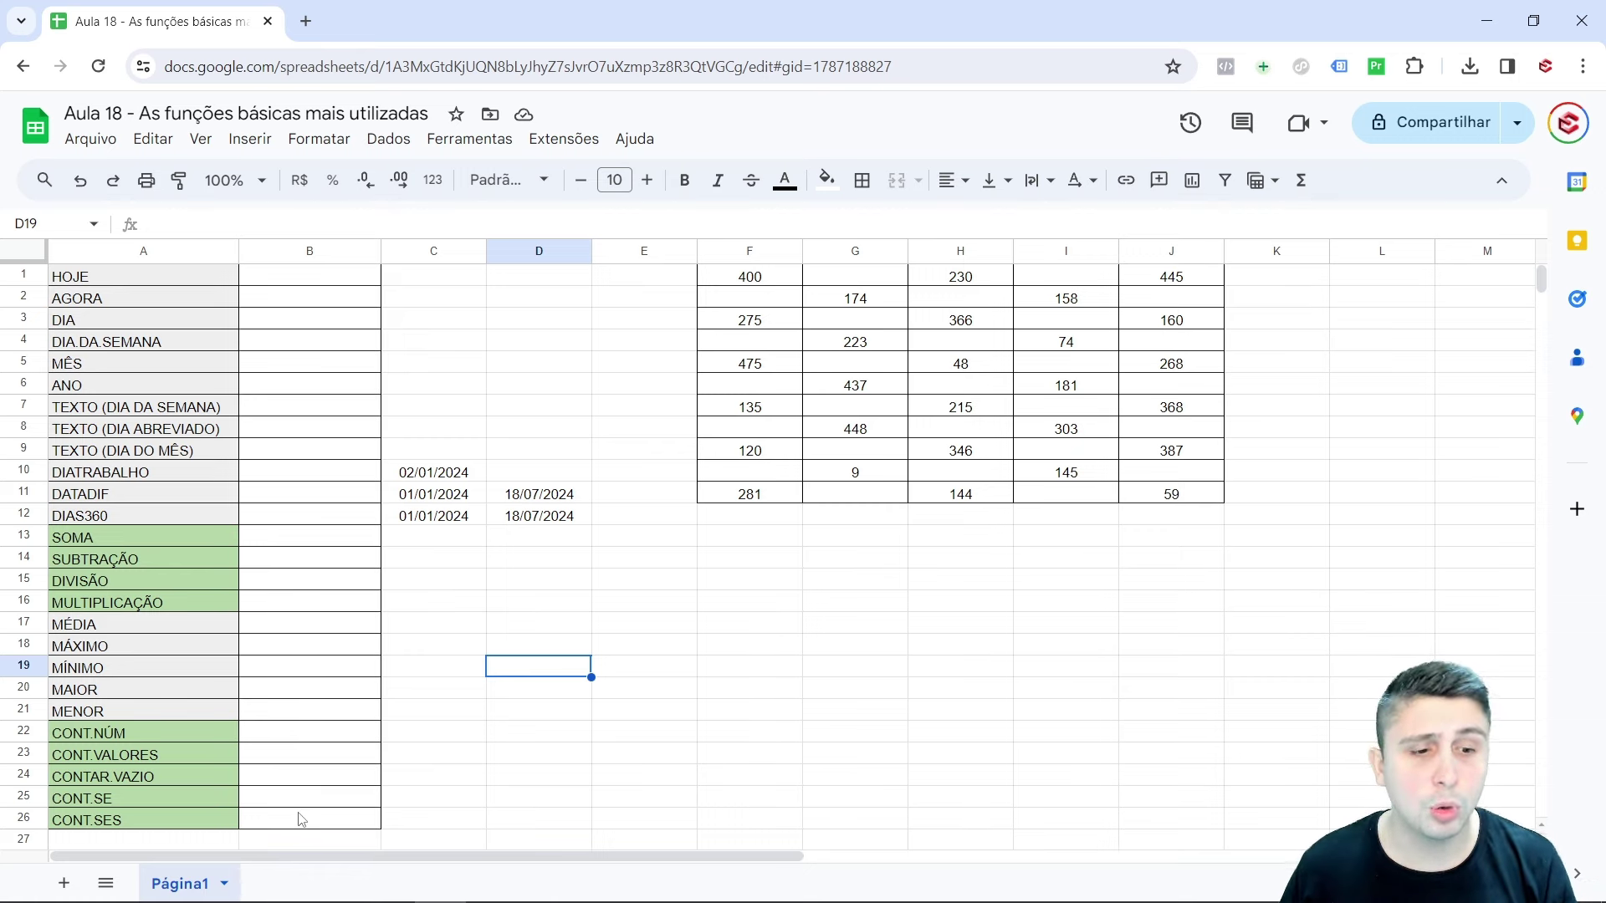
mouse_move(298, 818)
left_mouse_down()
mouse_move(183, 496)
mouse_move(182, 276)
left_mouse_up()
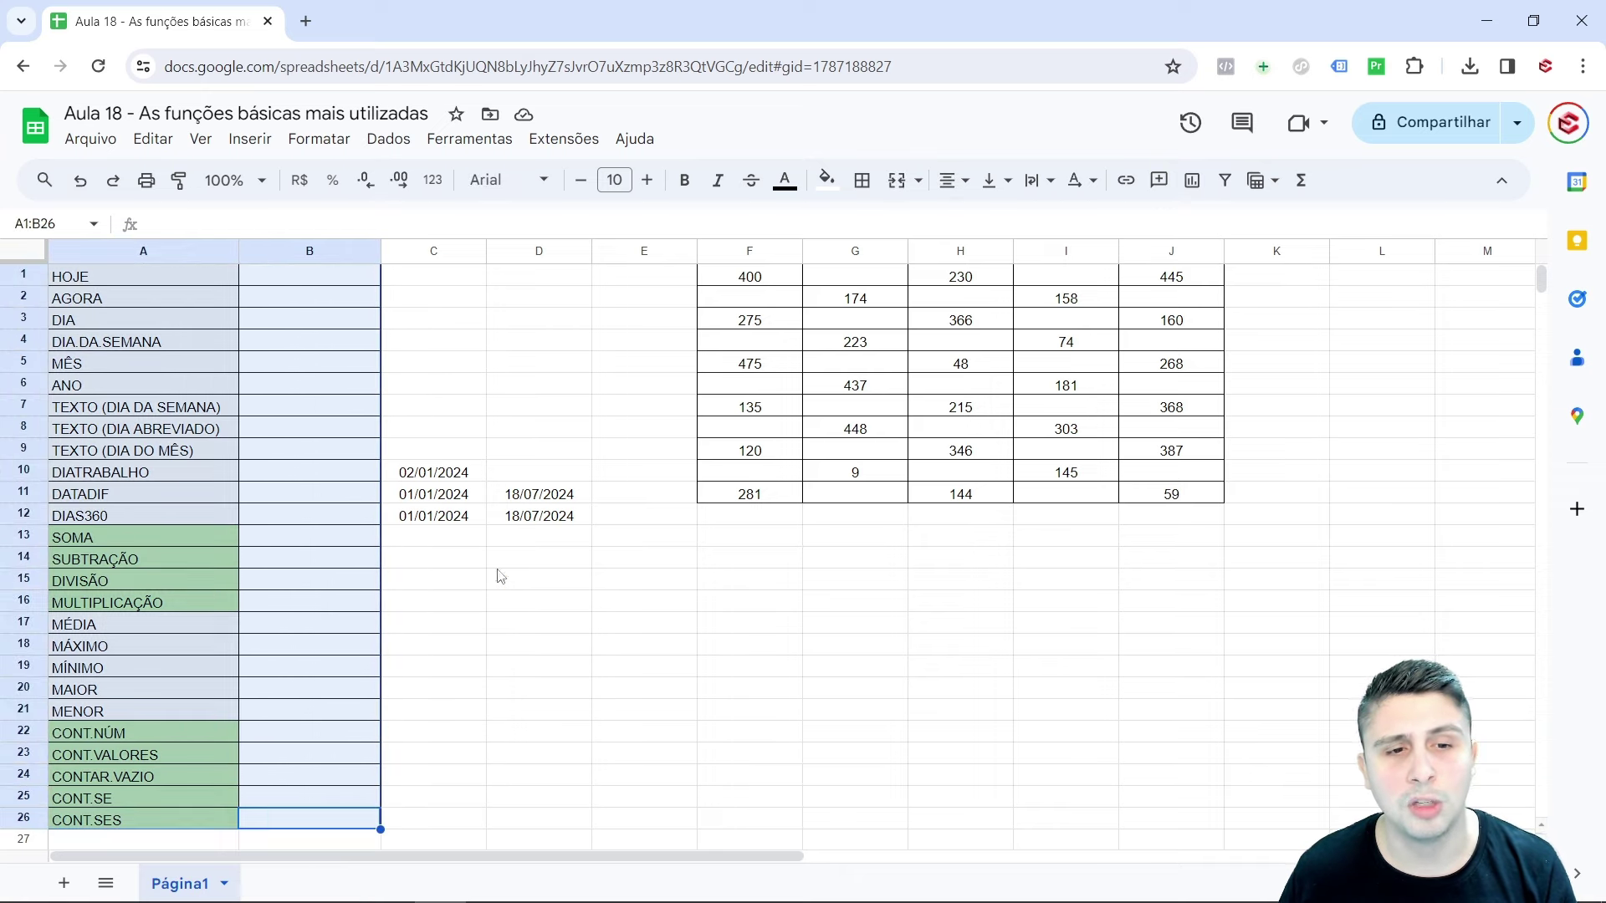
left_click(581, 674)
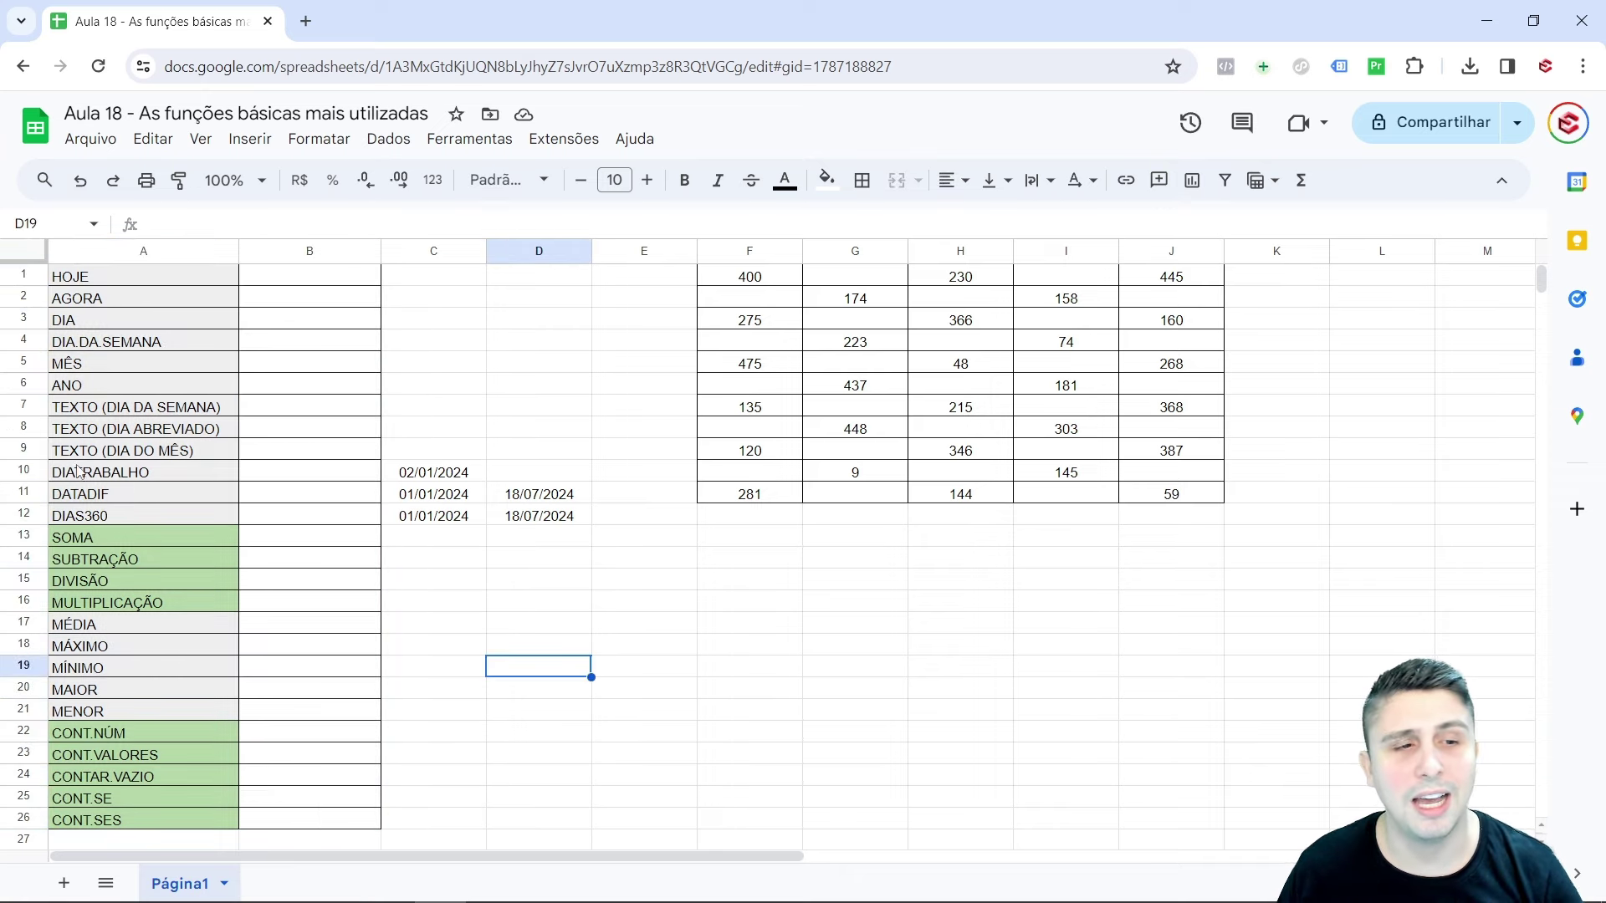
left_click(33, 124)
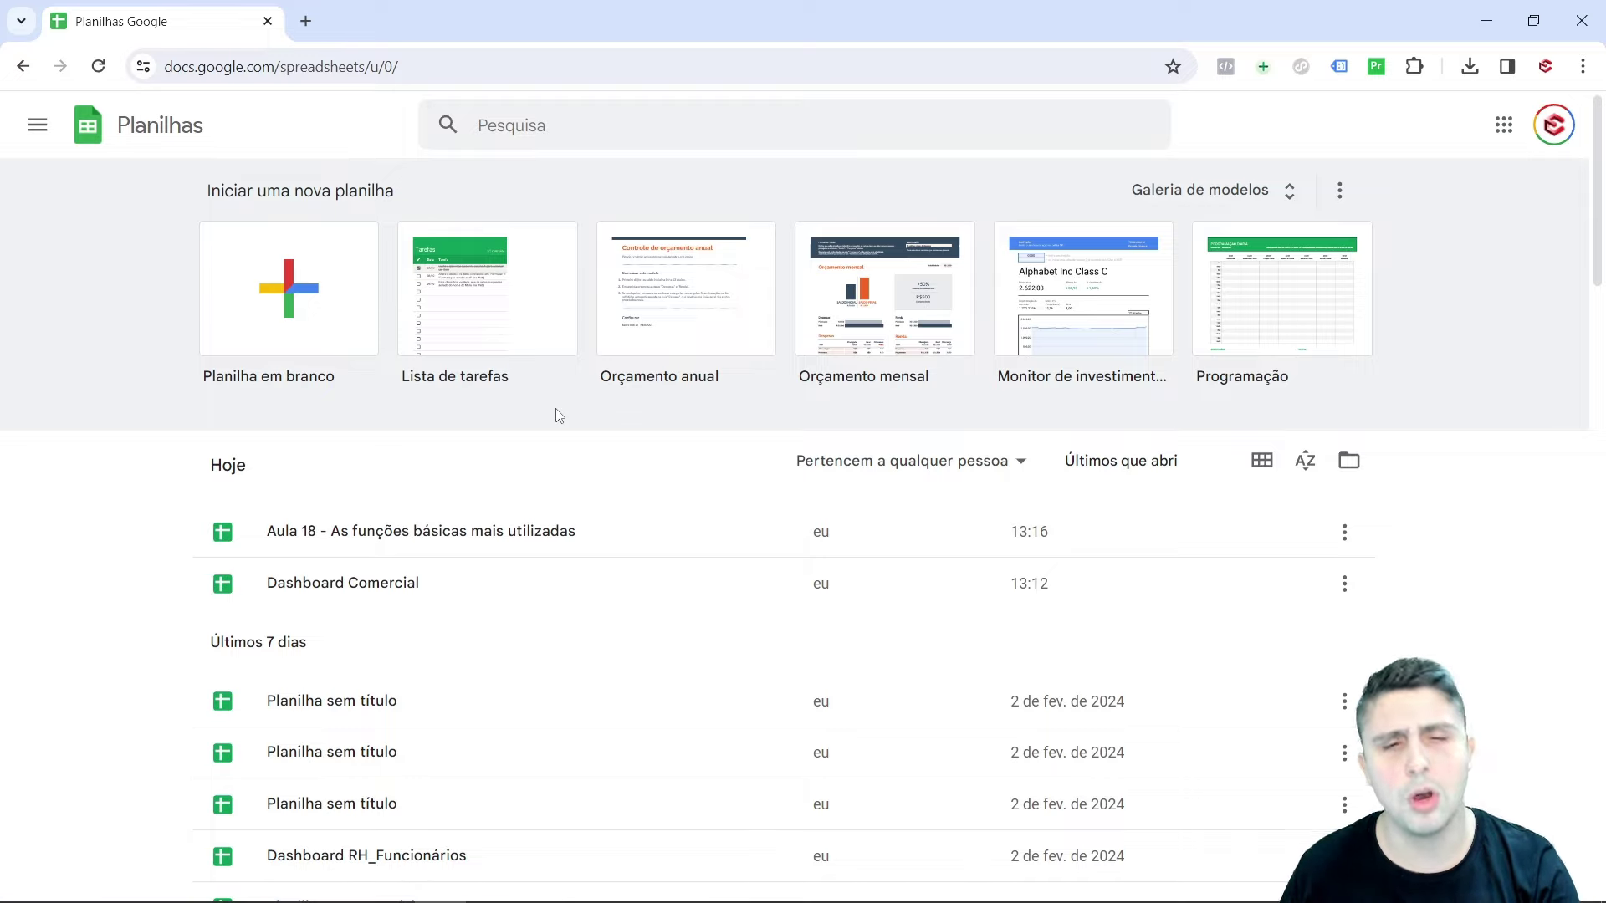
- Reopen Dashboard Comercial from the recent files and show its Dashboard sheet
left_click(407, 583)
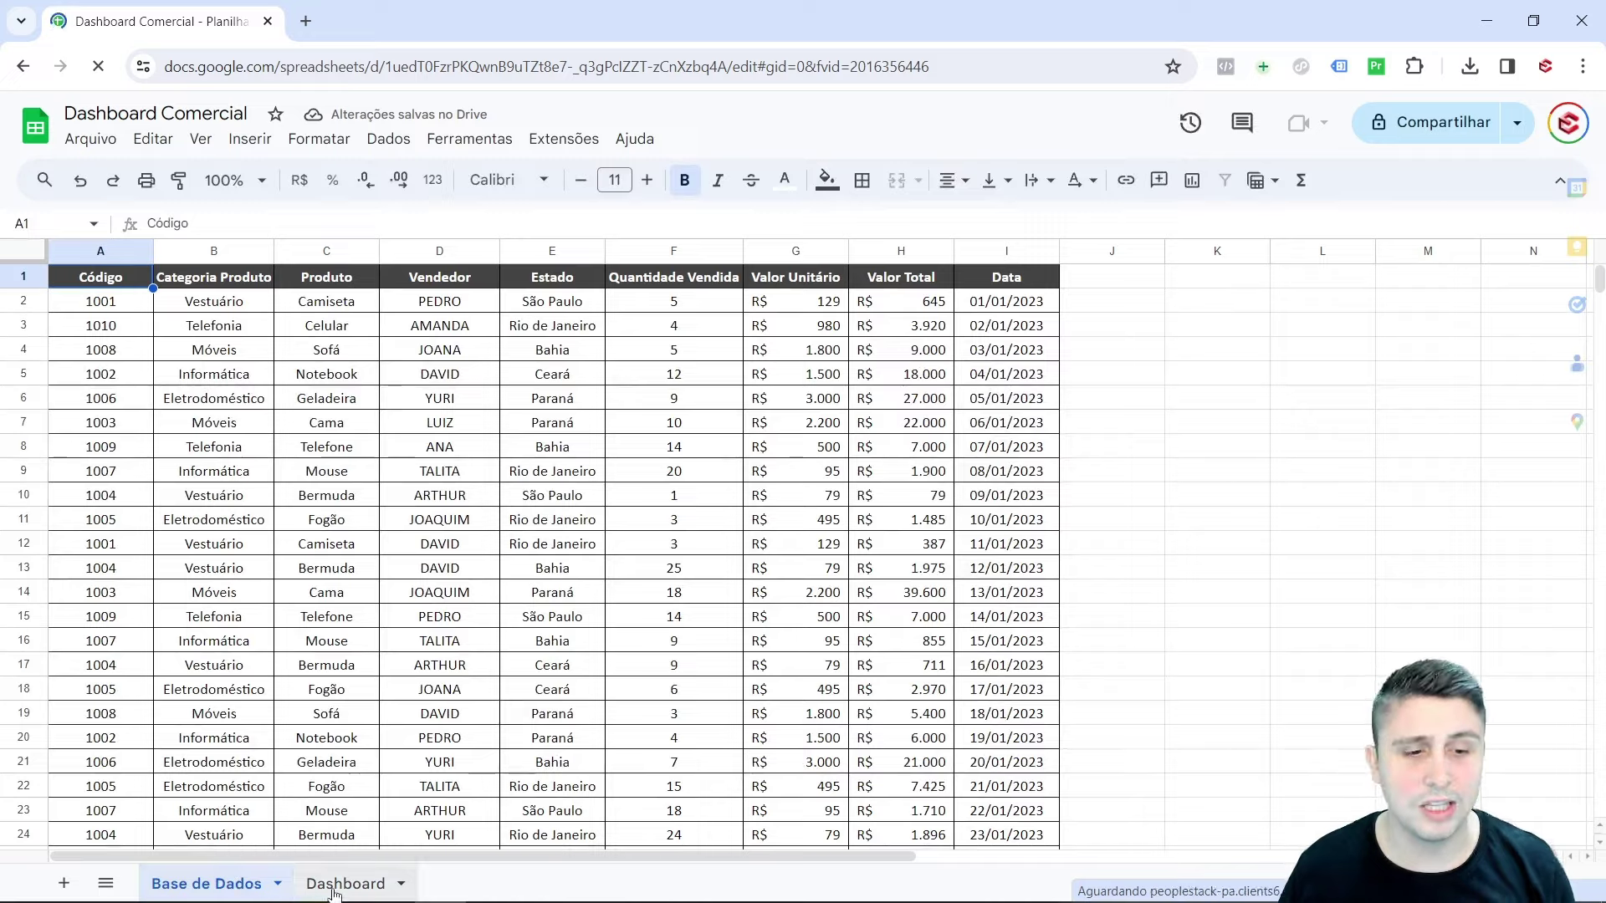
left_click(339, 884)
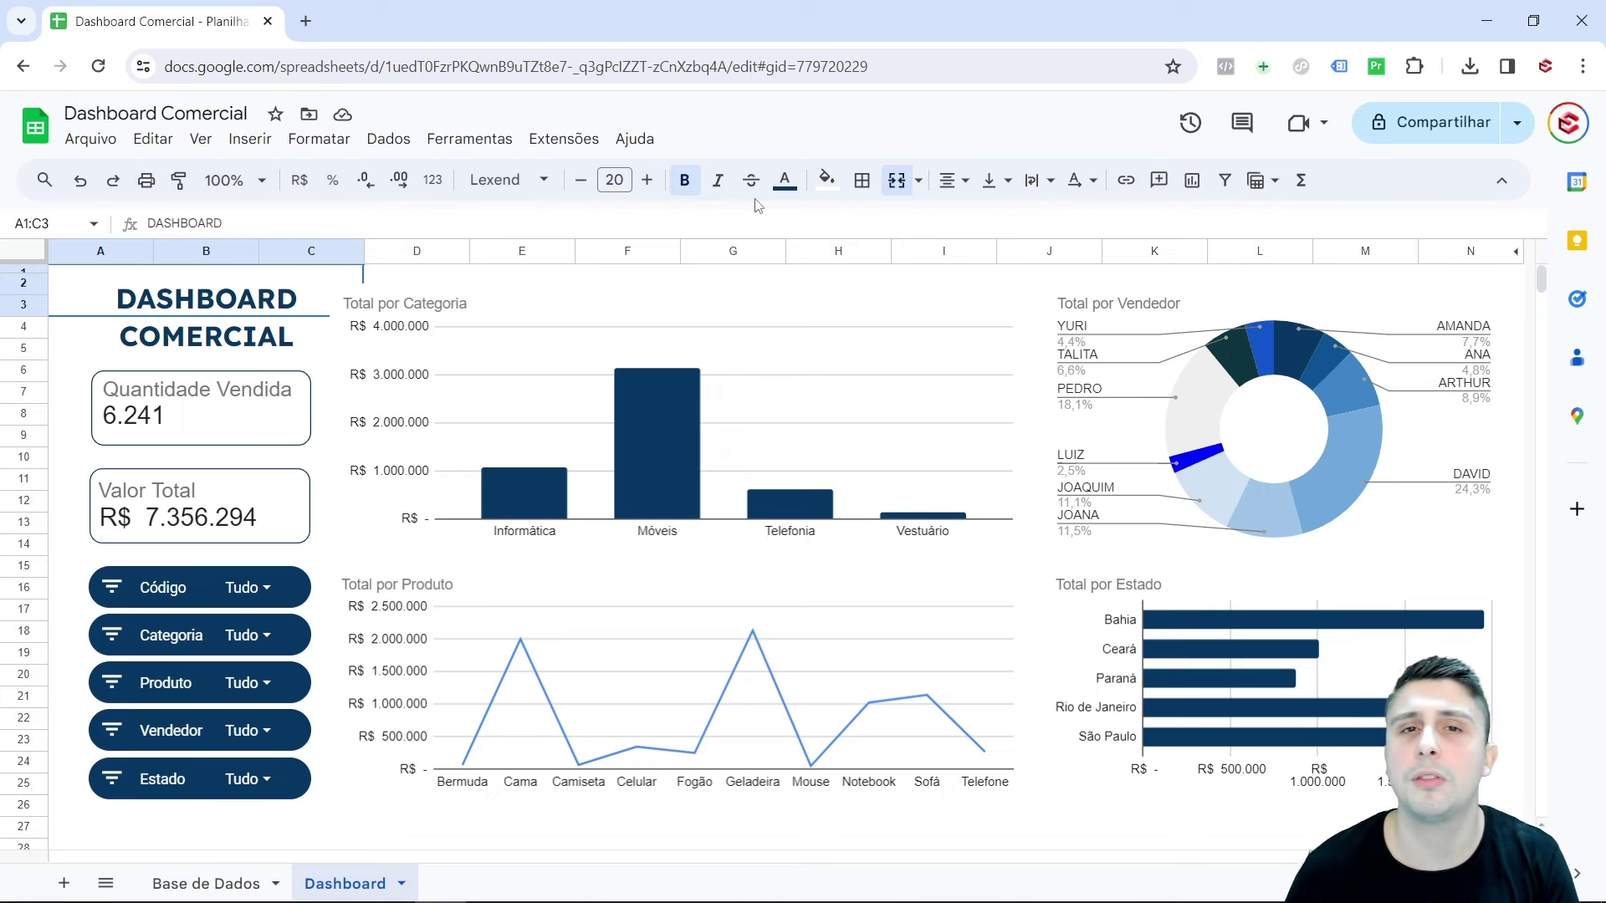
left_click(167, 418)
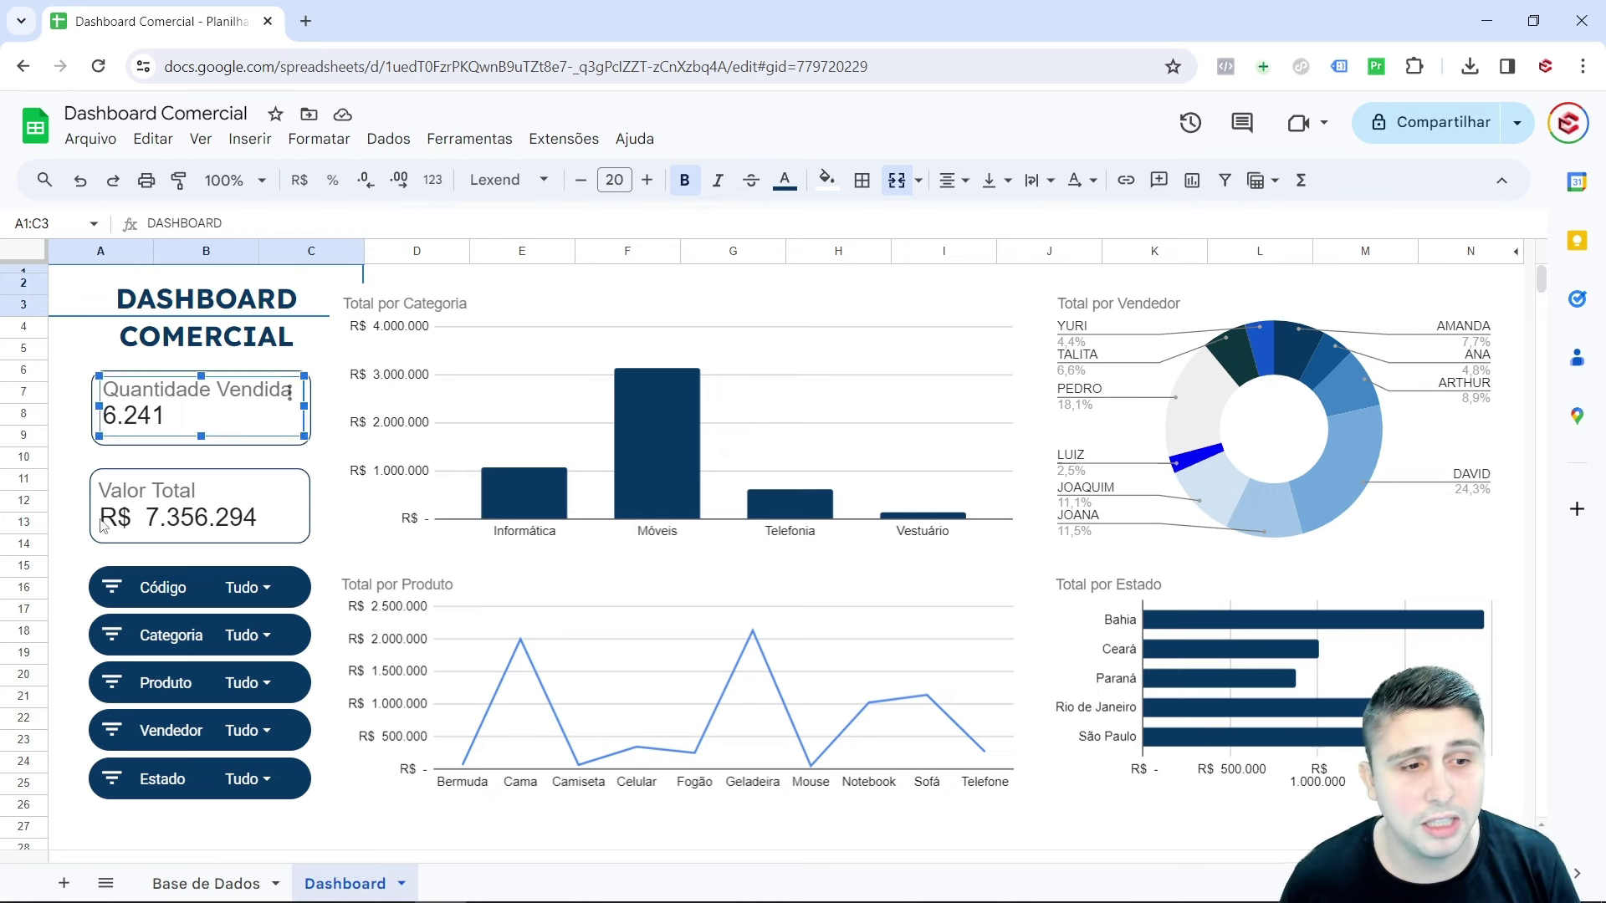
left_click(73, 545)
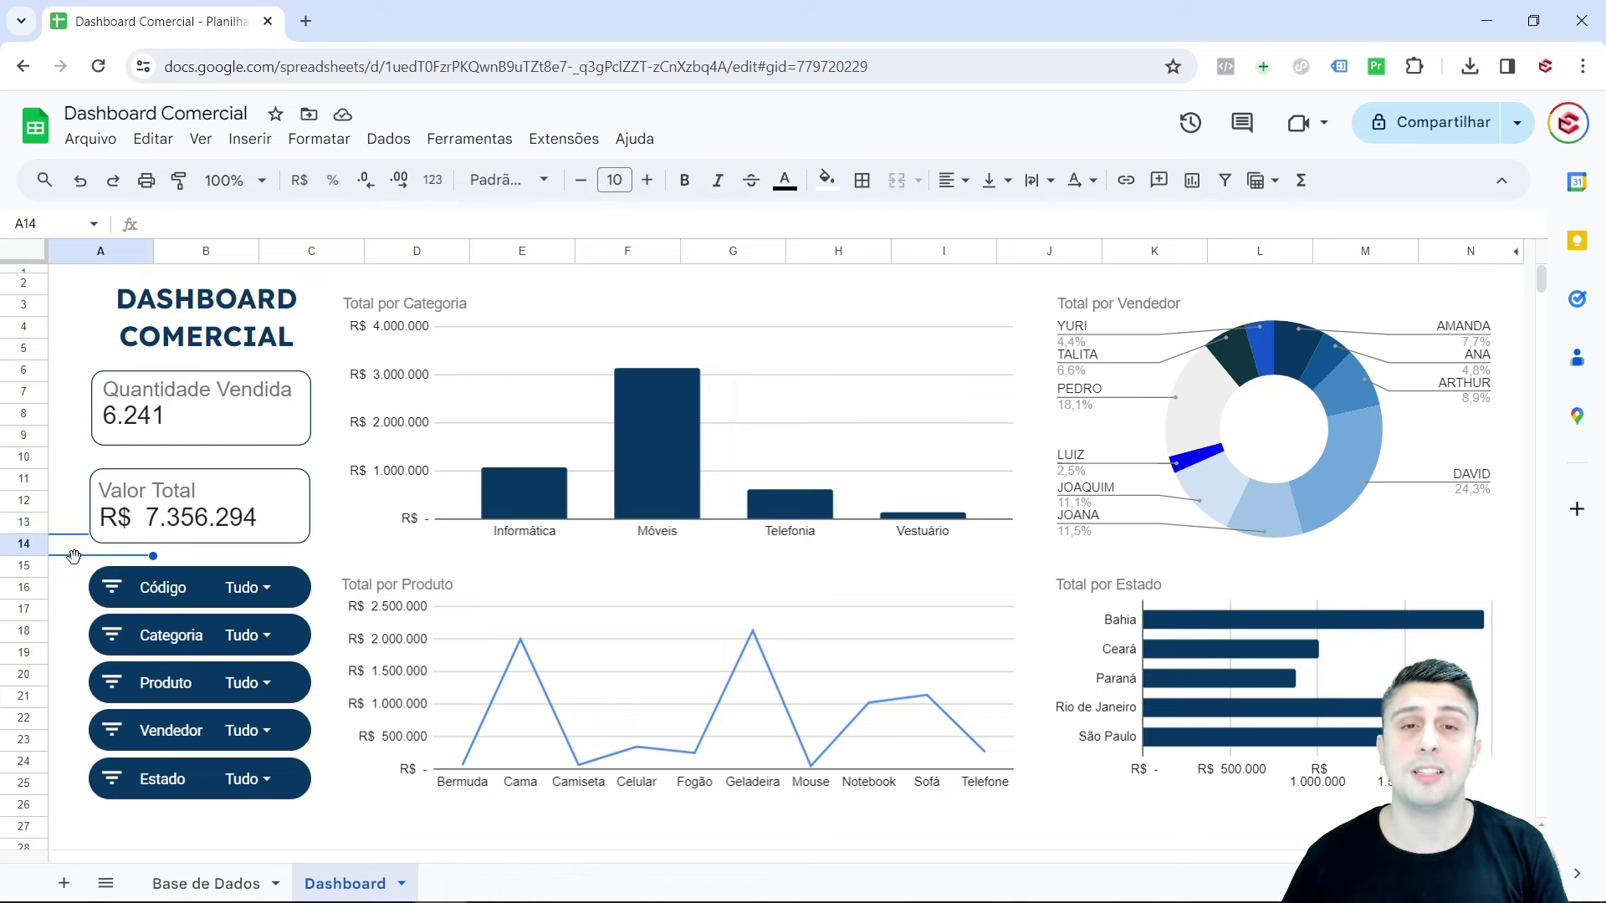